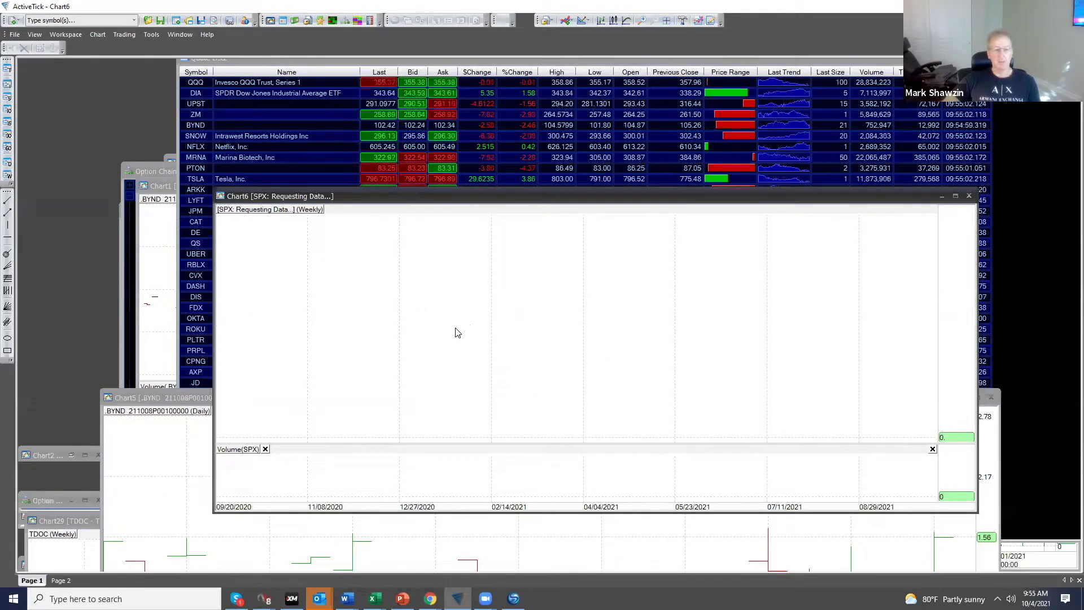
# - Load SPY into Chart6 and show weekly bars spanning two years
pyautogui.click(85, 20)
pyautogui.write('SPY')
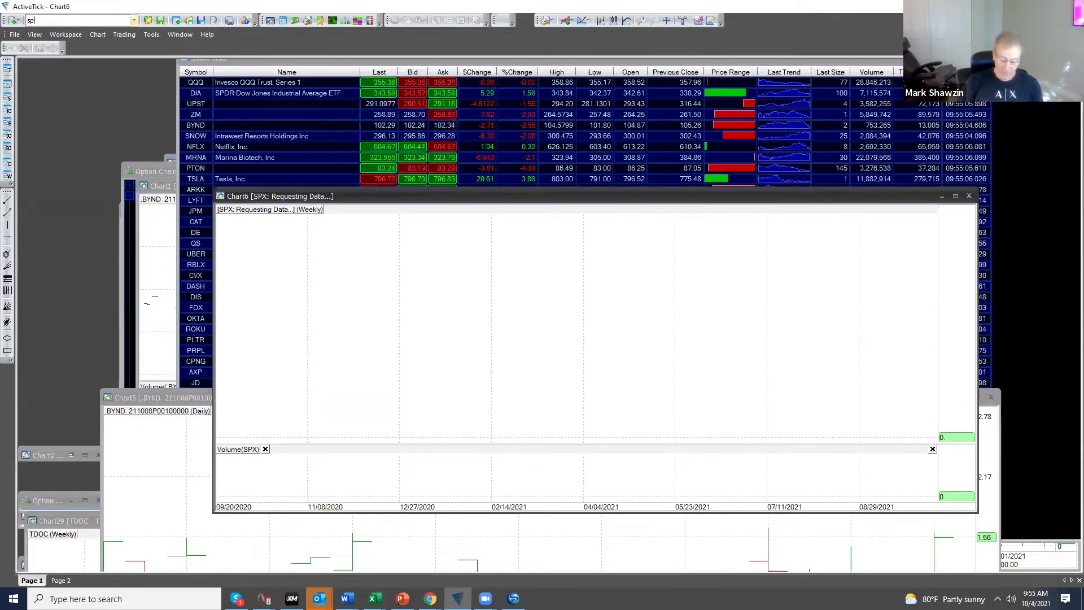
pyautogui.press('Return')
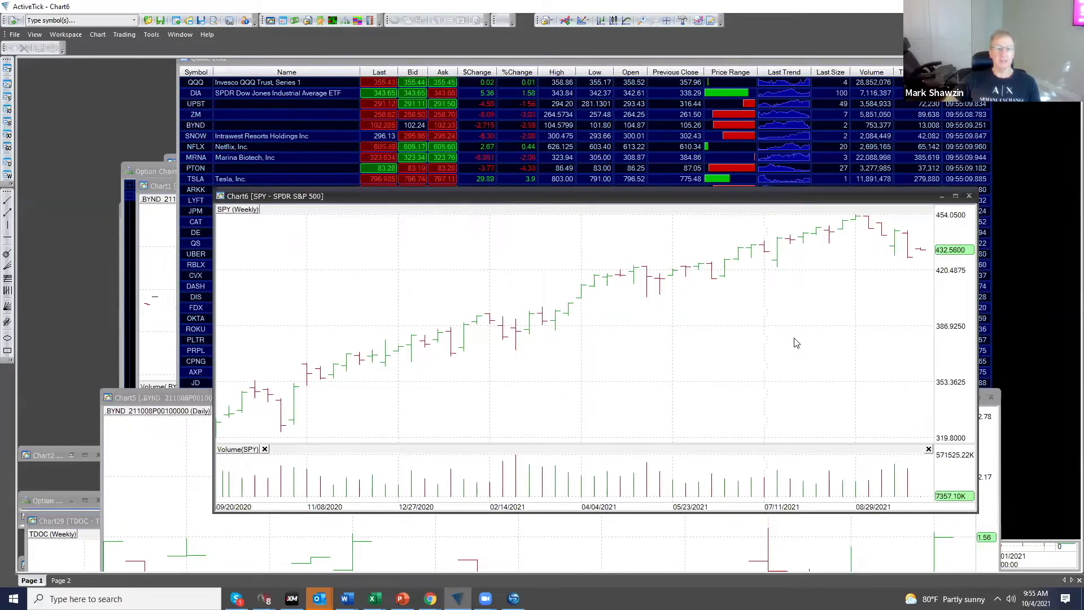
pyautogui.rightClick(759, 333)
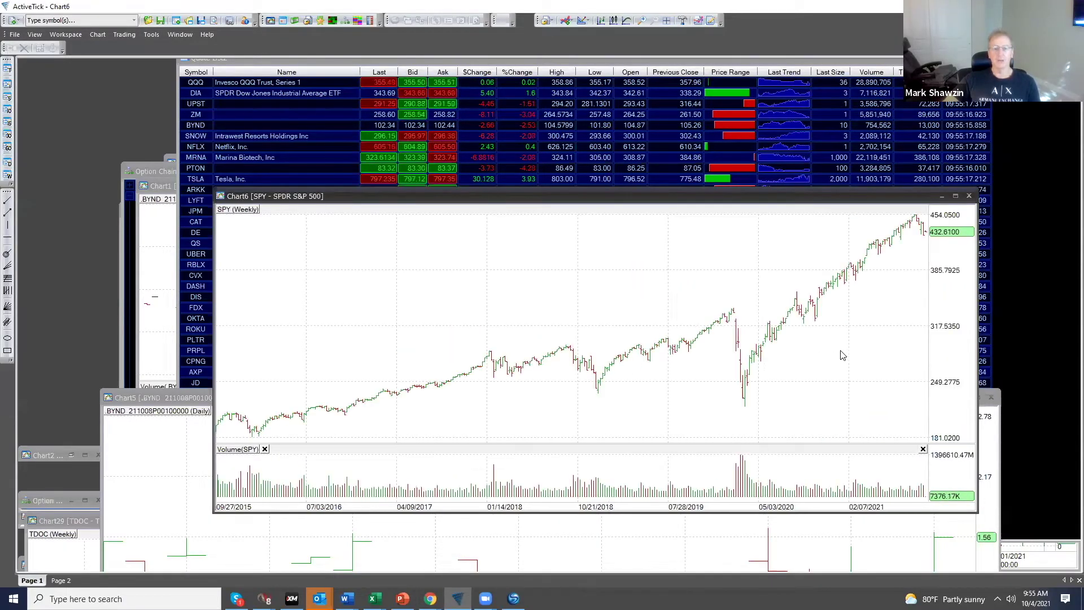
pyautogui.rightClick(837, 347)
pyautogui.moveTo(880, 354)
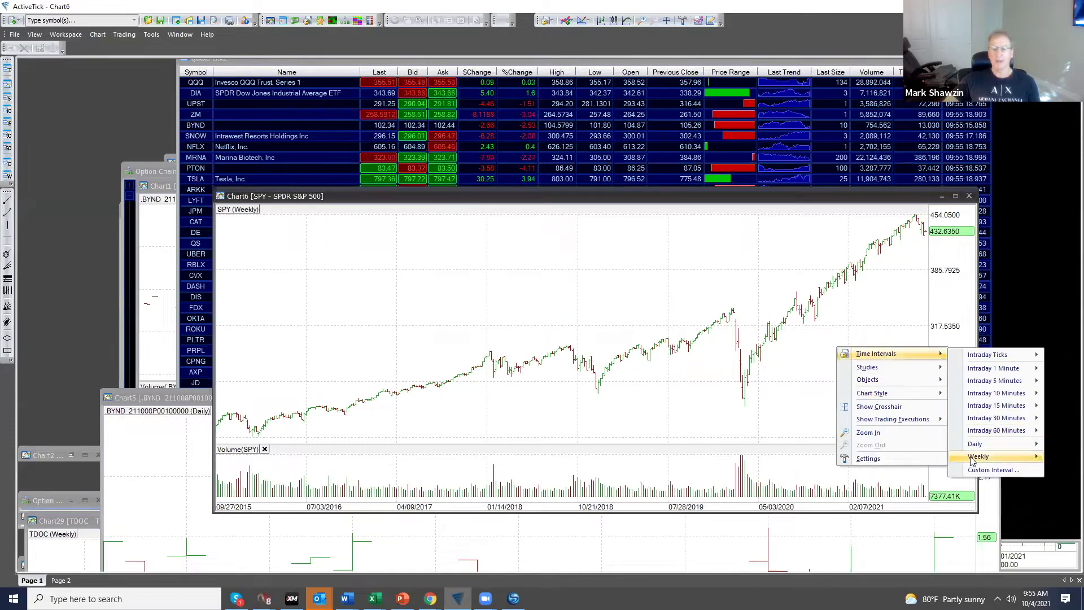
pyautogui.moveTo(991, 456)
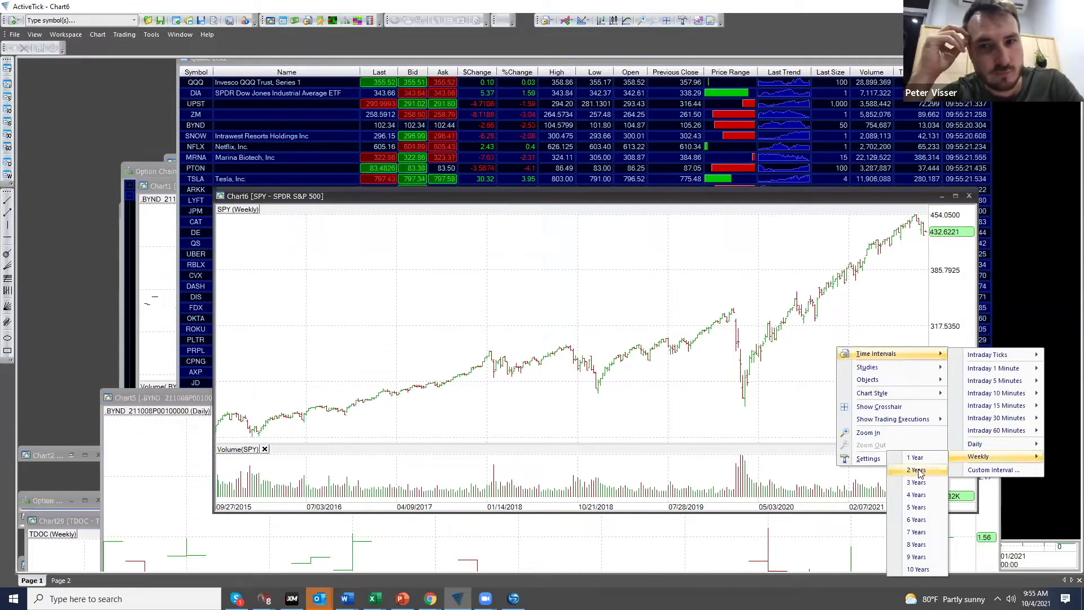
pyautogui.click(920, 473)
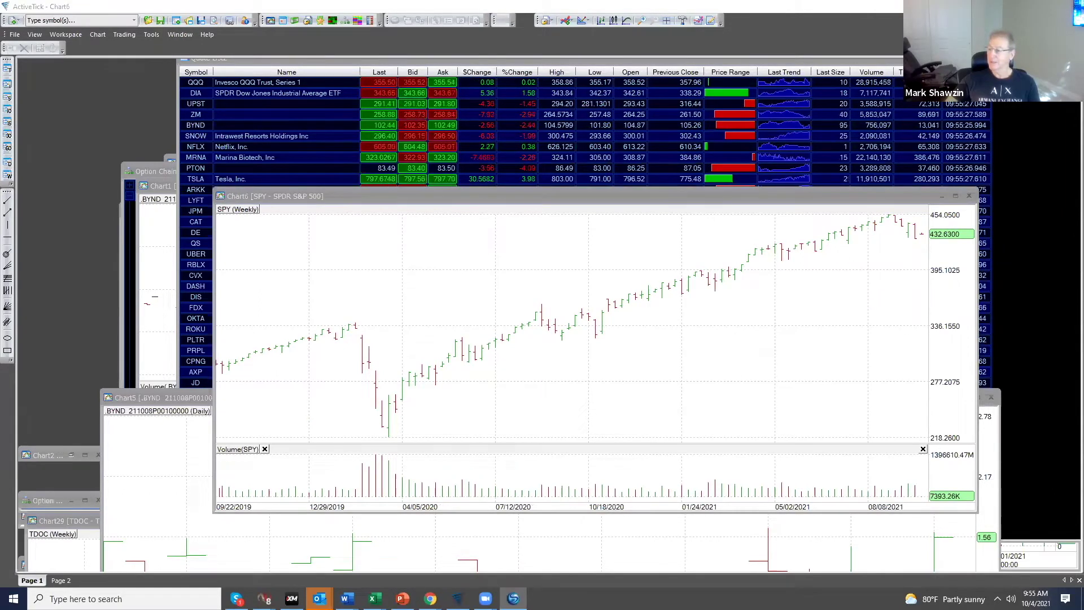
# - Capture the SPY chart in Snagit and draw blue broadening trendlines along its highs and lows
pyautogui.press('Print')
pyautogui.moveTo(219, 193); pyautogui.dragTo(982, 438)
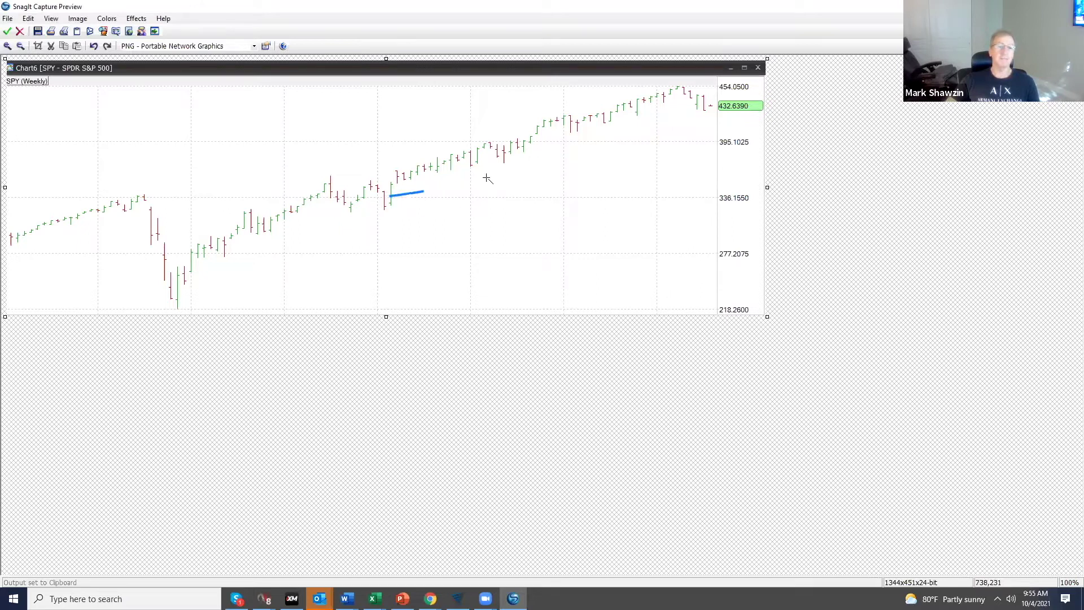
pyautogui.moveTo(487, 178); pyautogui.dragTo(610, 135)
pyautogui.moveTo(718, 111); pyautogui.dragTo(744, 104)
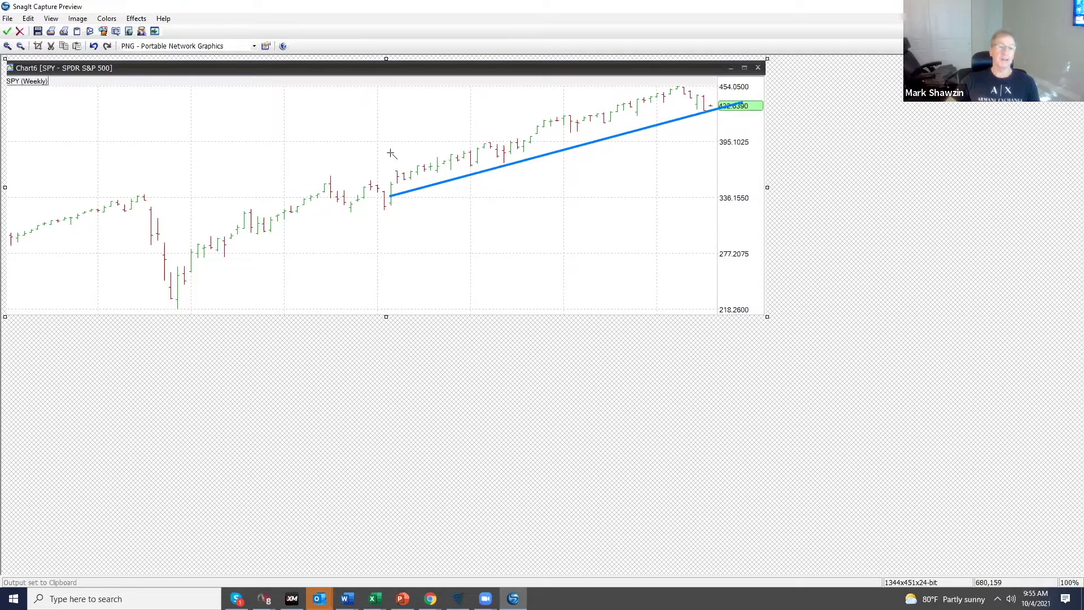
pyautogui.moveTo(427, 159); pyautogui.dragTo(628, 87)
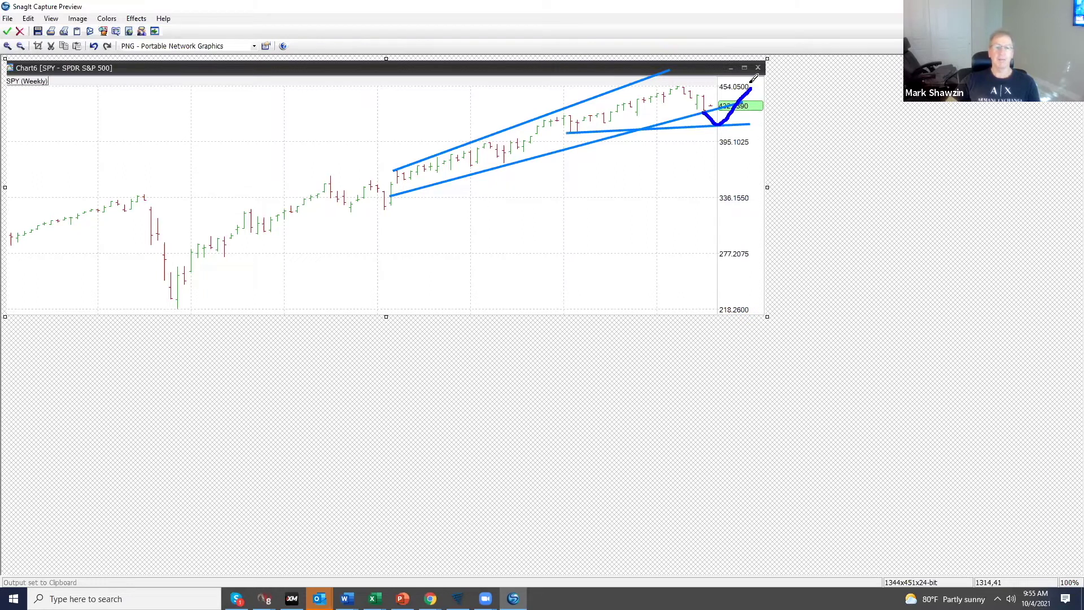
pyautogui.click(21, 32)
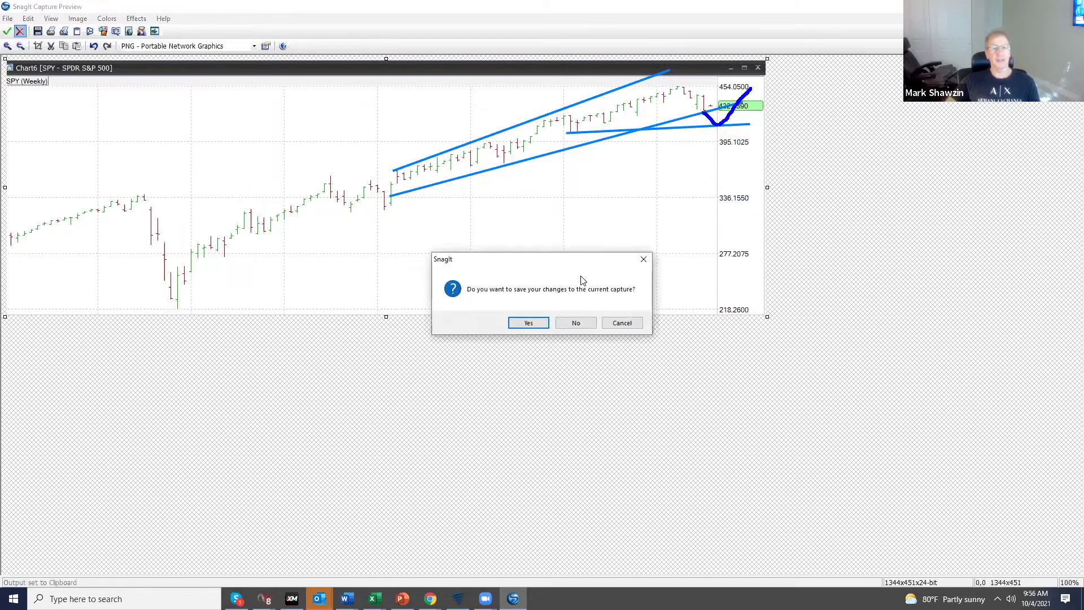
# - Dismiss the Snagit save prompt and return to the ActiveTick SPY weekly chart
pyautogui.click(577, 323)
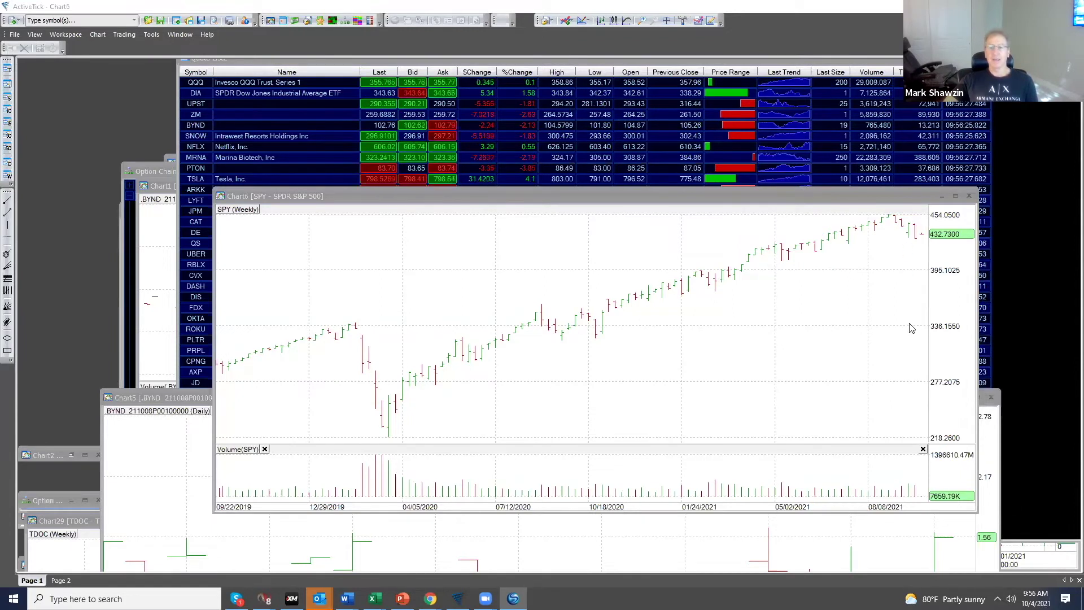
pyautogui.click(918, 244)
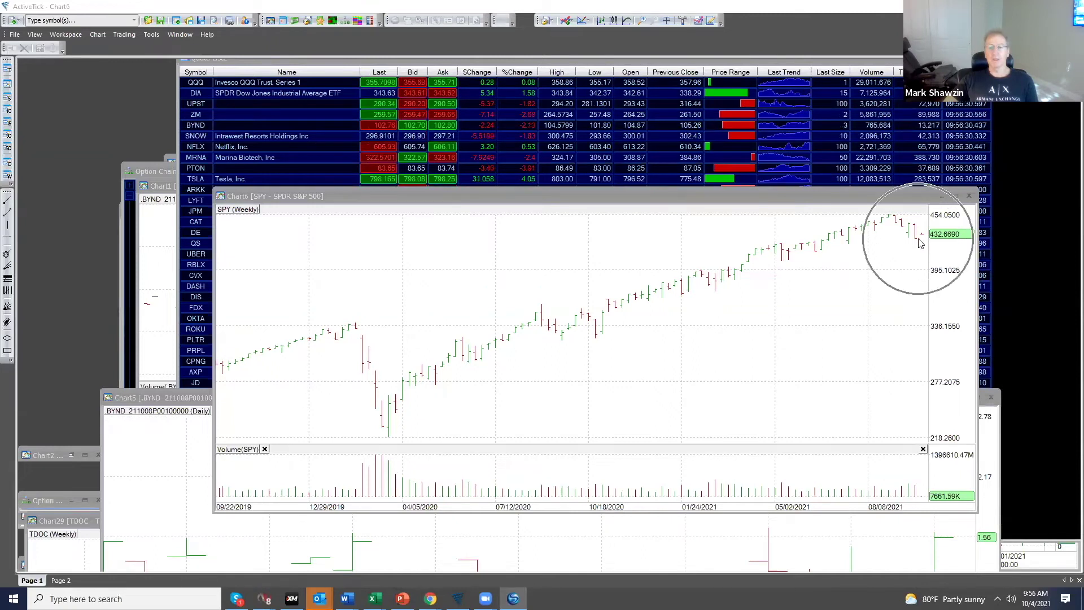
pyautogui.click(919, 243)
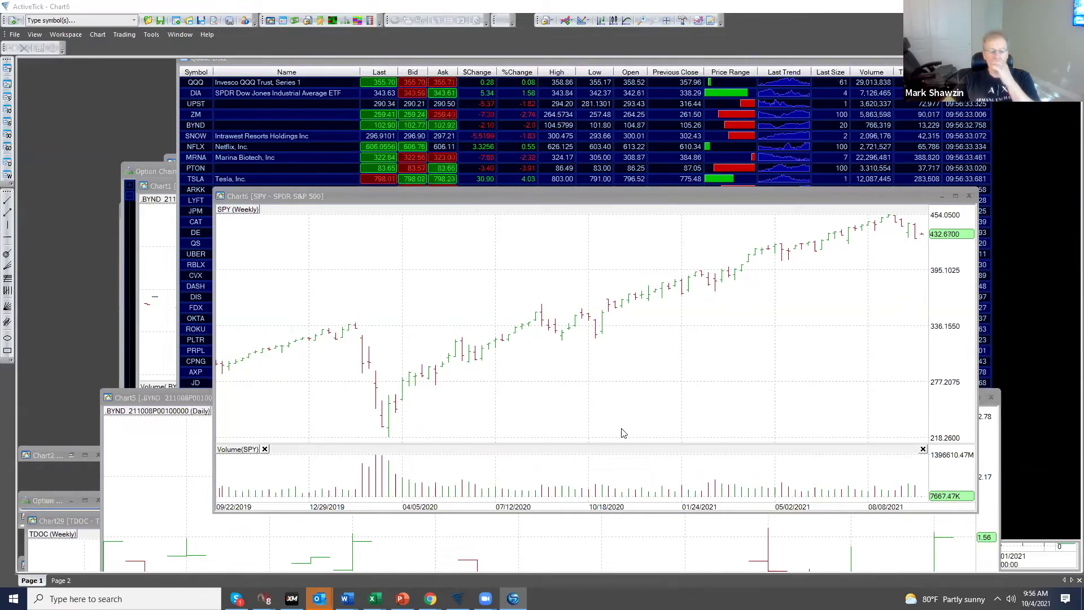
pyautogui.moveTo(265, 599)
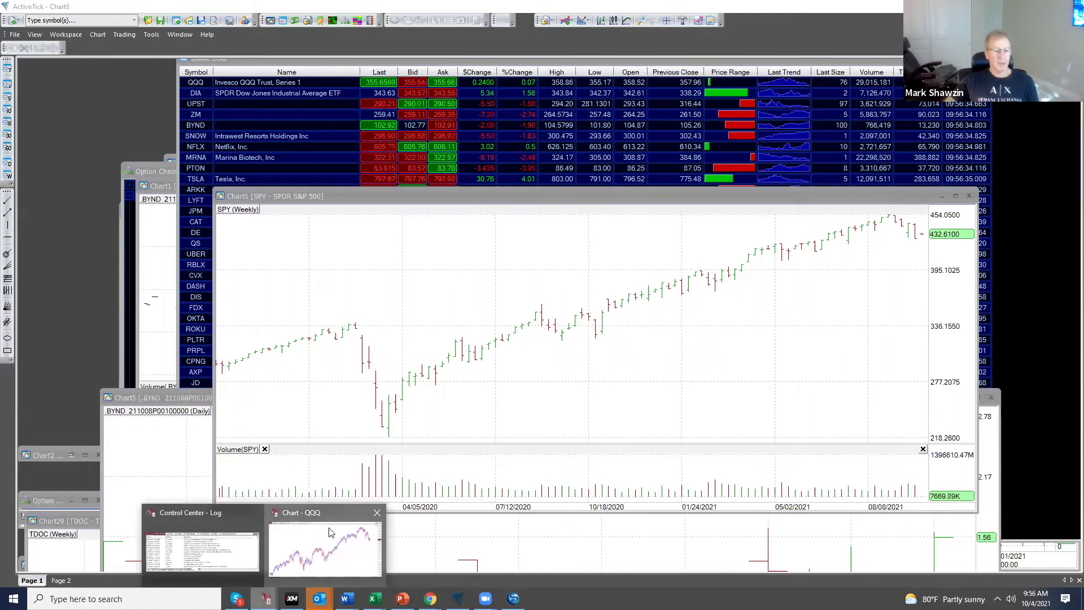
# - Switch to the NinjaTrader QQQ chart, load SPY instead, and start a capture
pyautogui.click(330, 532)
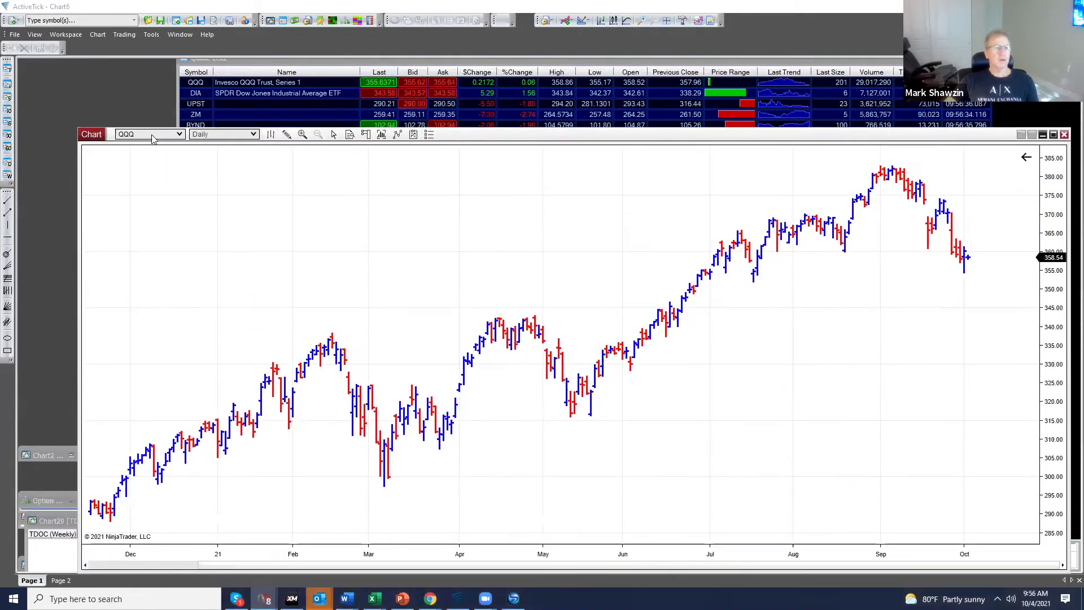
pyautogui.click(140, 110)
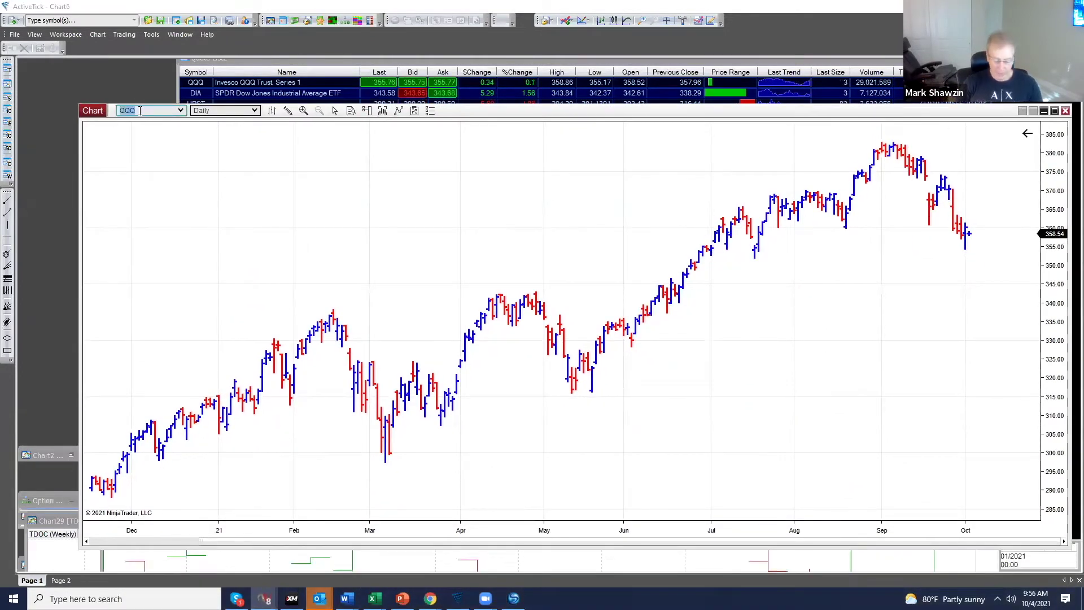
pyautogui.write('SPY')
pyautogui.press('Return')
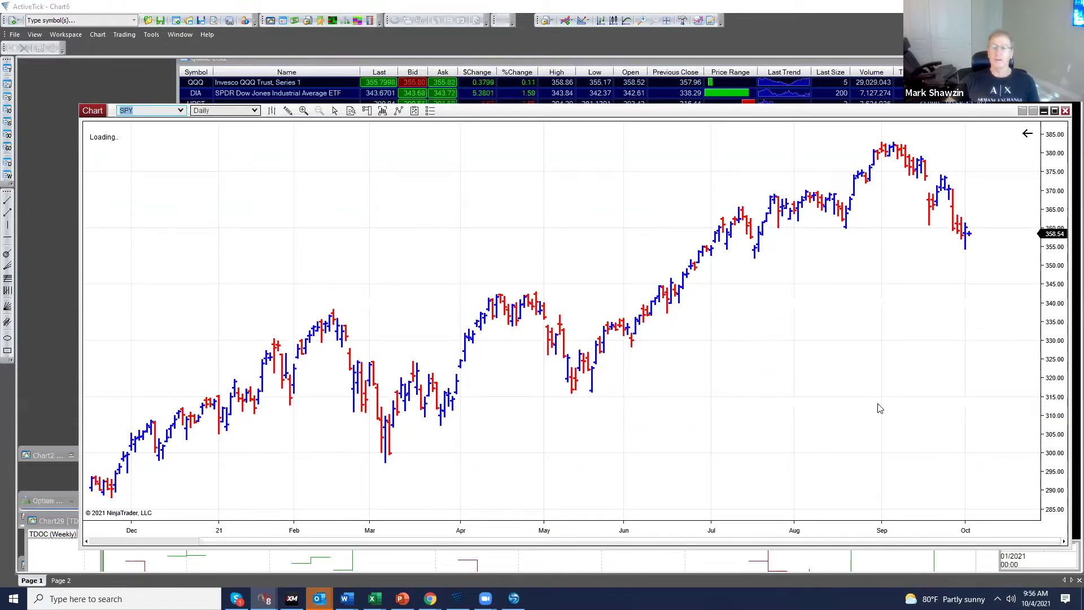
pyautogui.press('Print')
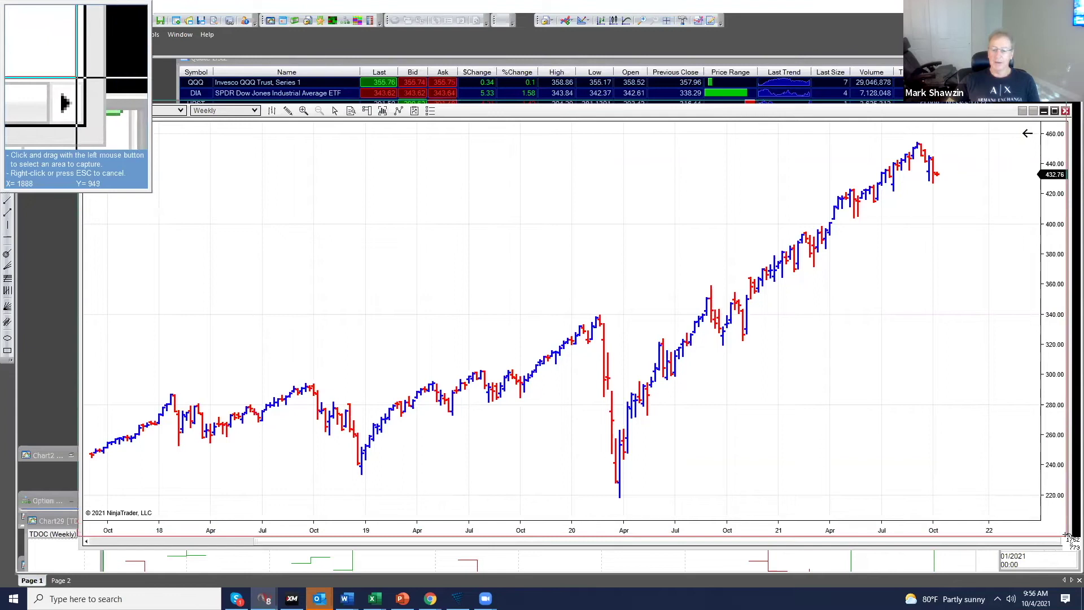
# - Capture the NinjaTrader SPY weekly chart and undo the red arrow near 400
pyautogui.click(1066, 536)
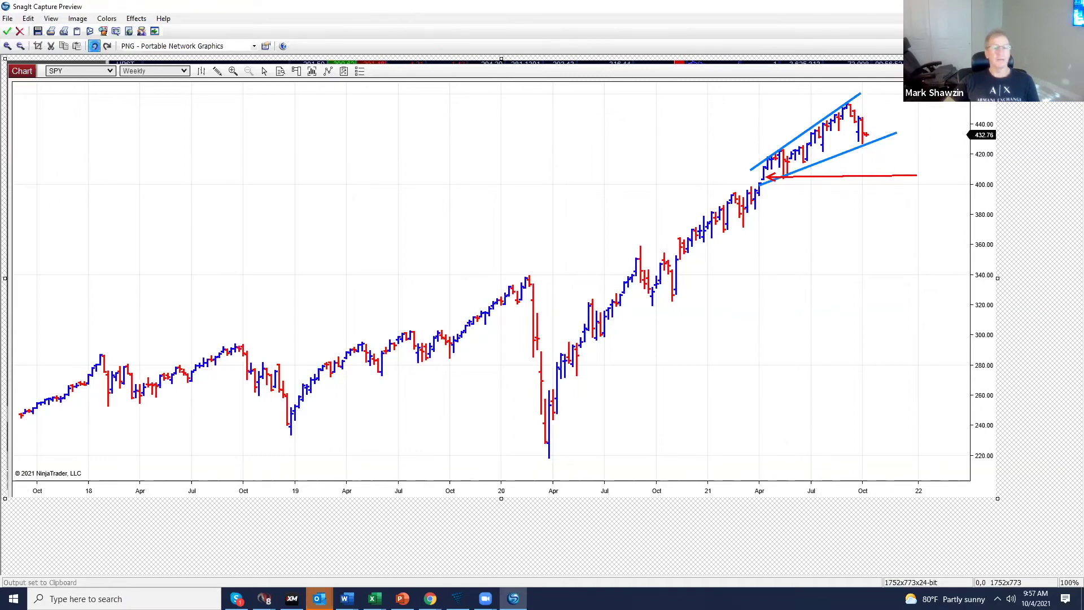
pyautogui.hotkey('ctrl', 'z')
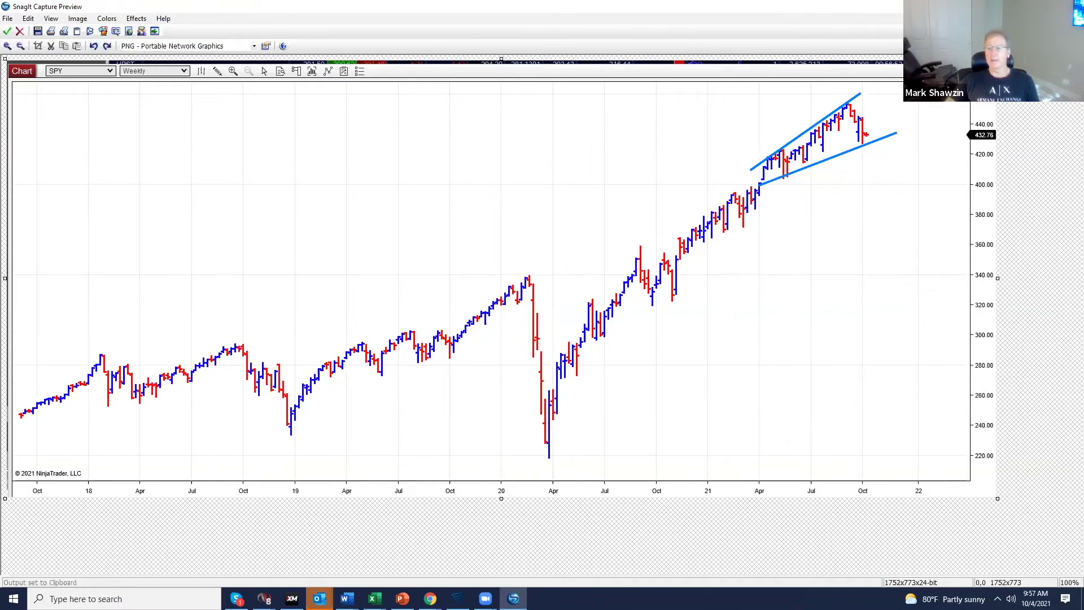